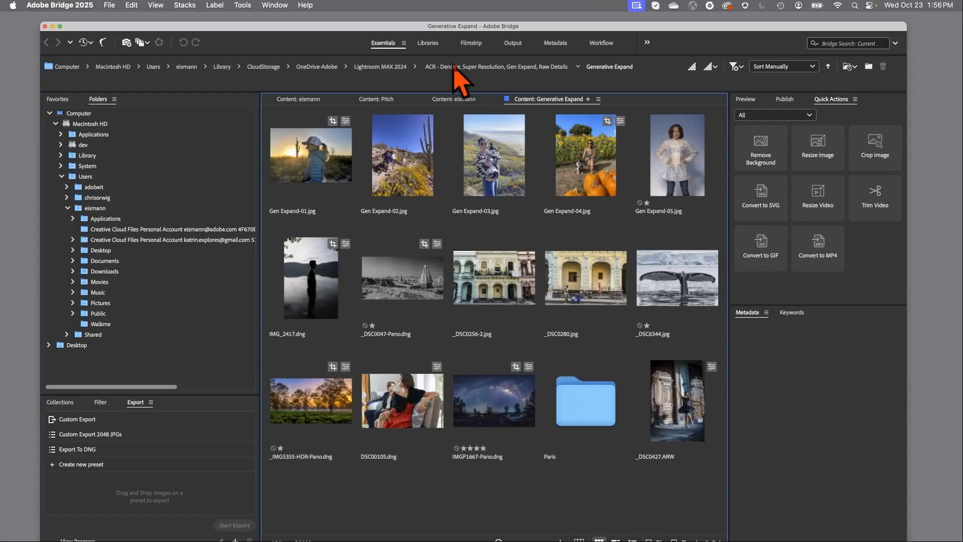
Open the portrait DSC01328.ARW from the Adobe Adaptive (beta) Profile folder in Camera Raw and reposition the window.
{"action": "left_click", "coordinate": [454, 67]}
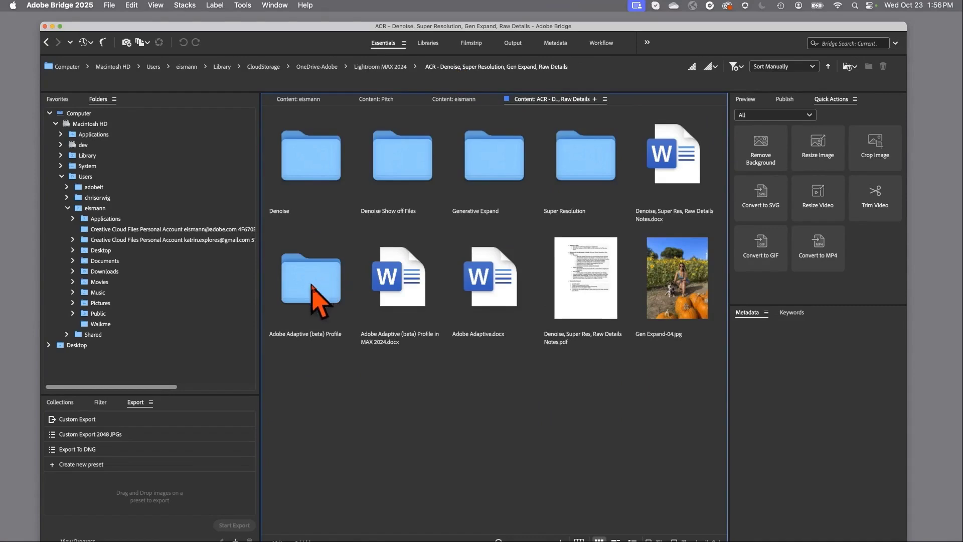
{"action": "double_click", "coordinate": [312, 289]}
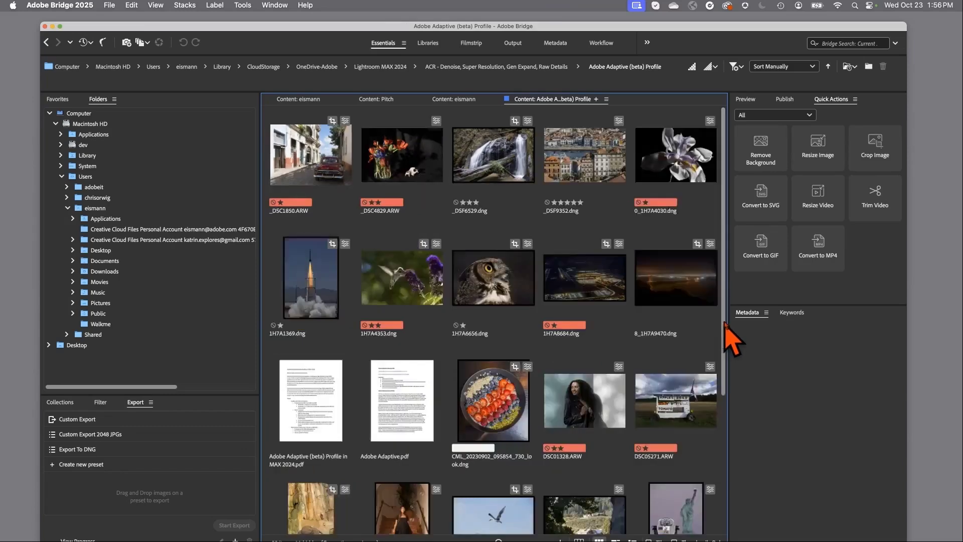
{"action": "scroll", "coordinate": [725, 351], "scroll_direction": "down", "scroll_amount": 3}
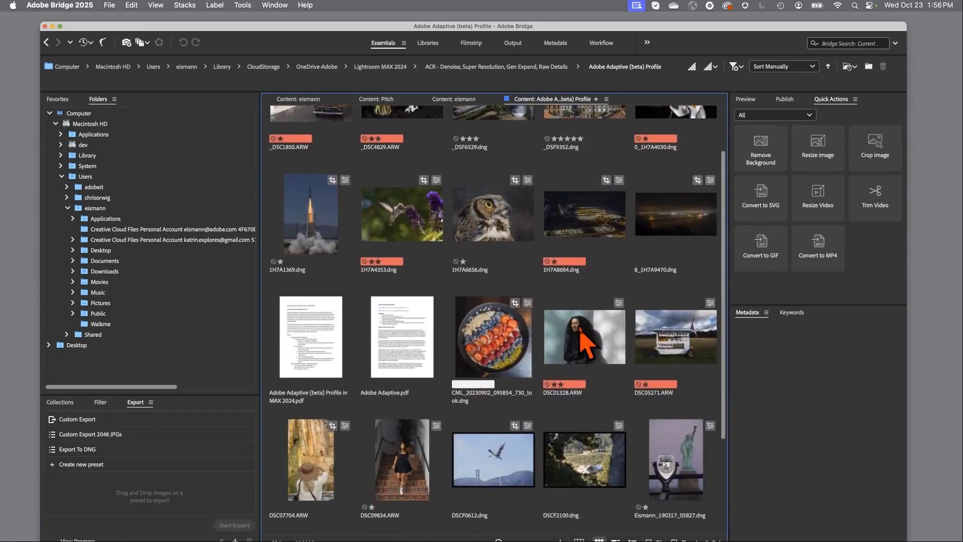
{"action": "left_click", "coordinate": [578, 338]}
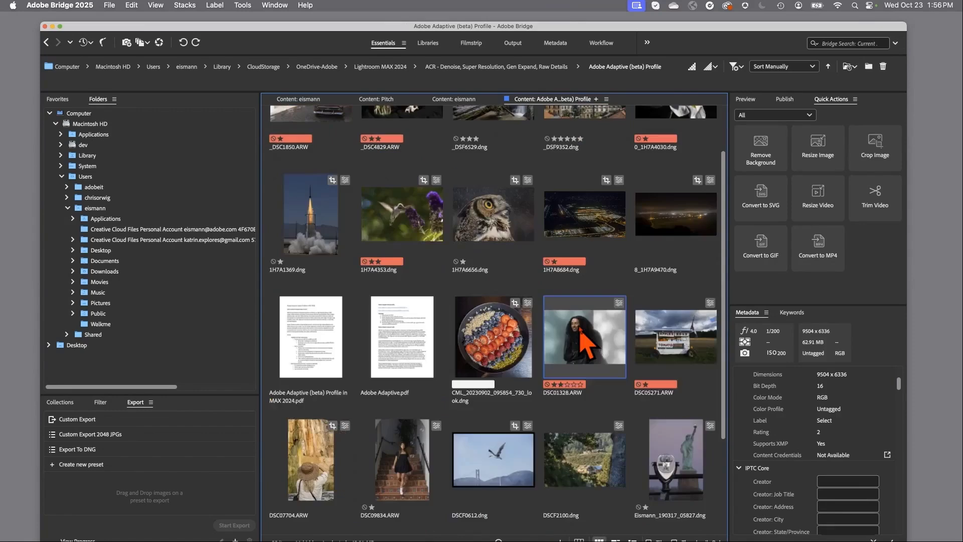
{"action": "double_click", "coordinate": [580, 329]}
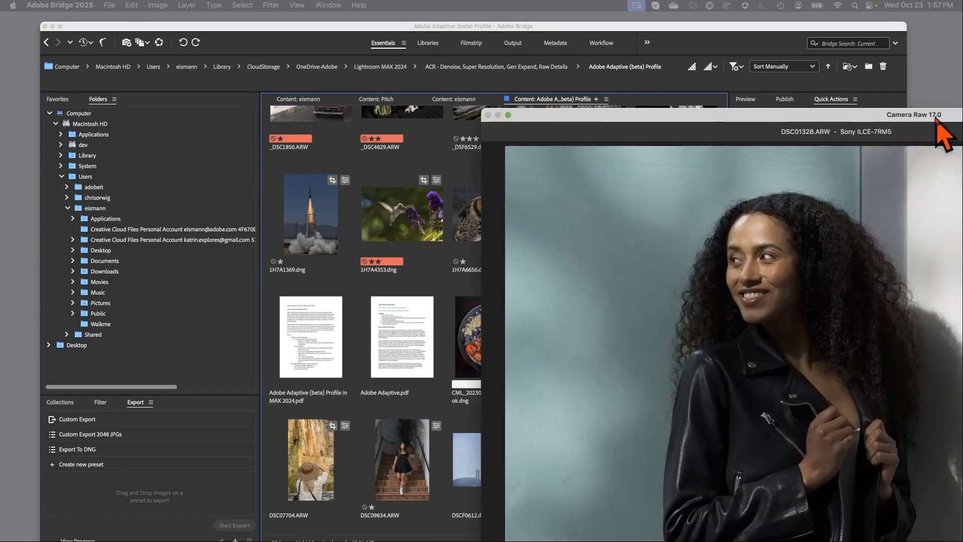
{"action": "left_click_drag", "start_coordinate": [939, 129], "coordinate": [475, 45]}
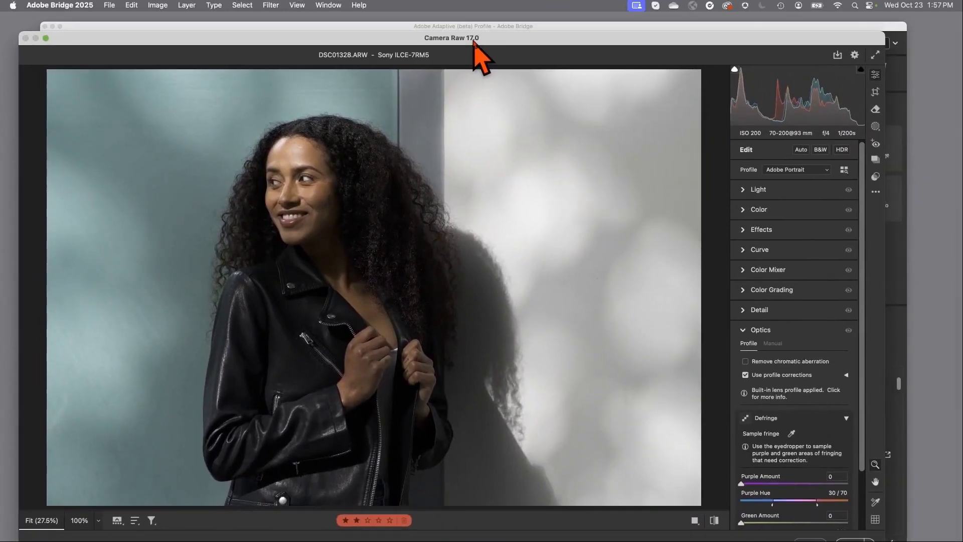
Apply the Adobe Adaptive (beta) profile, enable HDR, and zoom to 100% on the hair.
{"action": "left_click", "coordinate": [814, 171]}
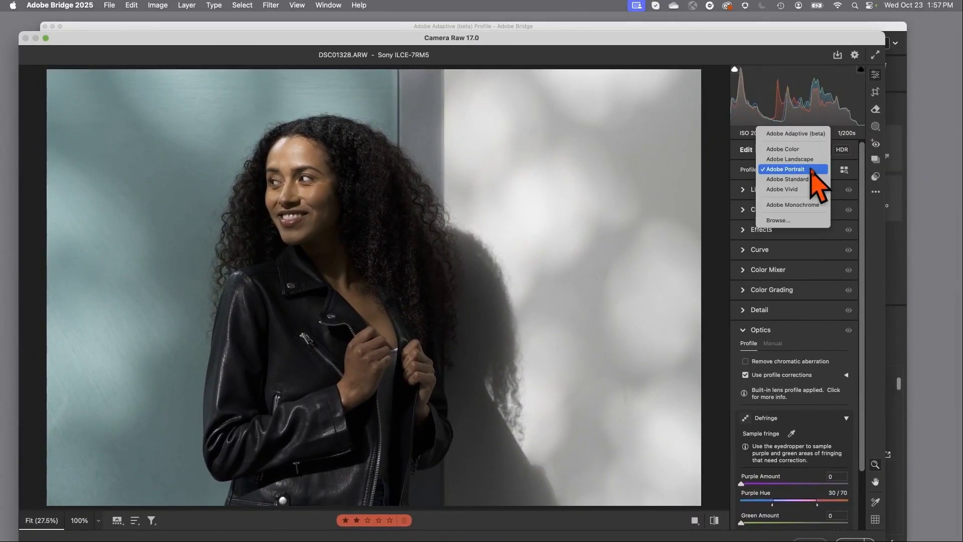
{"action": "left_click", "coordinate": [800, 133]}
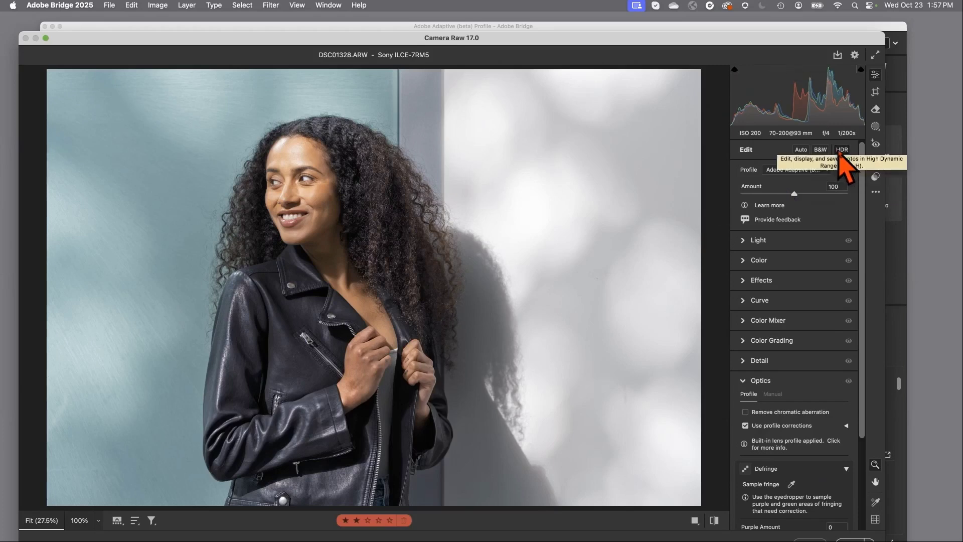
{"action": "left_click", "coordinate": [842, 150]}
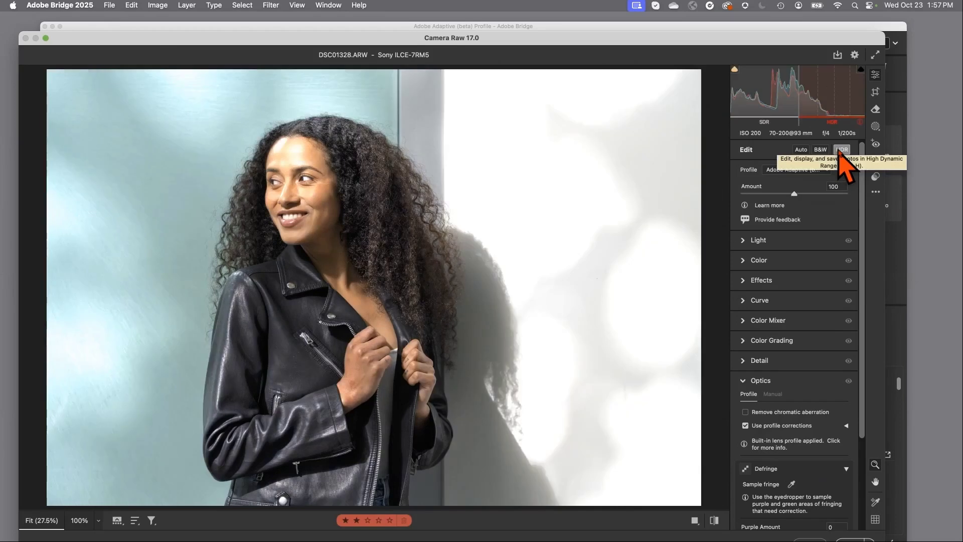
{"action": "left_click", "coordinate": [372, 243]}
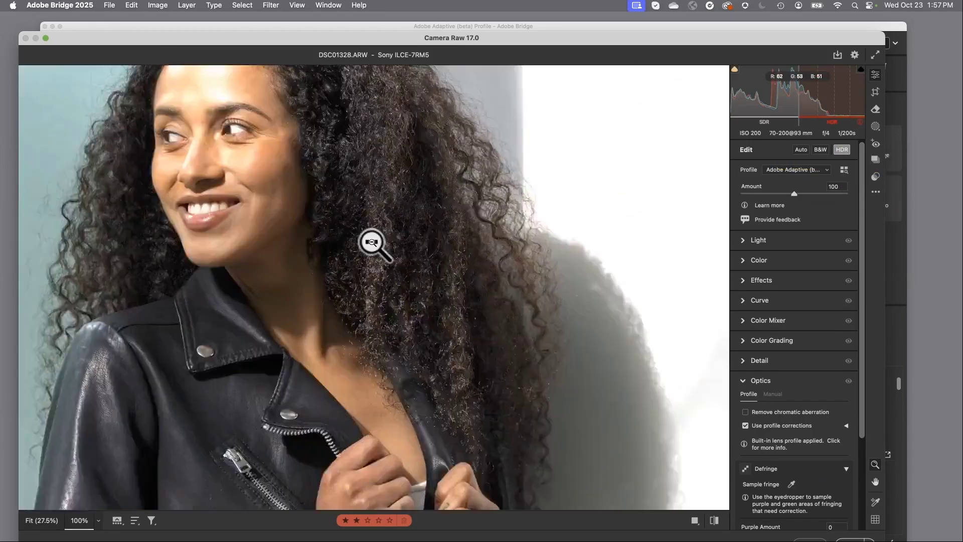
Revert to the Adobe Portrait profile and cancel Camera Raw without keeping edits.
{"action": "left_click", "coordinate": [813, 170]}
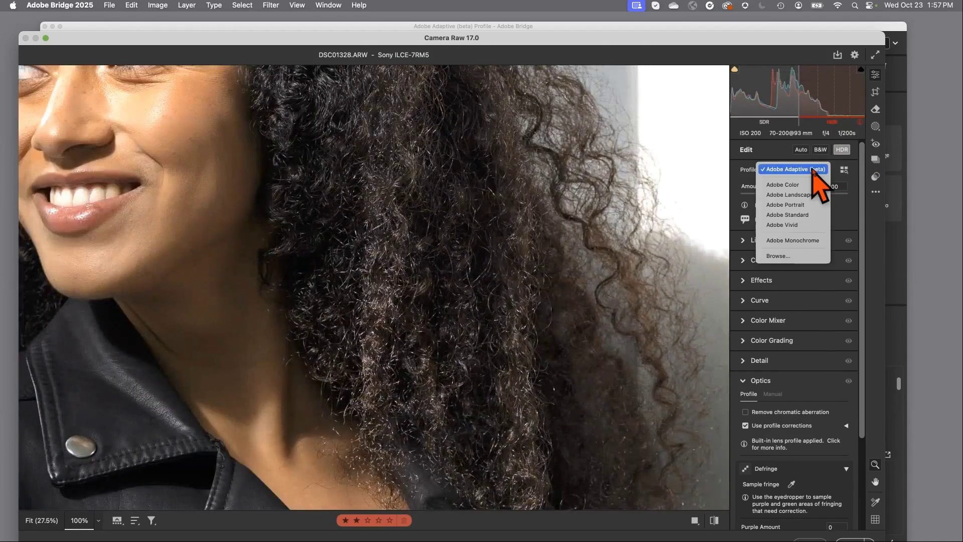
{"action": "left_click", "coordinate": [801, 206]}
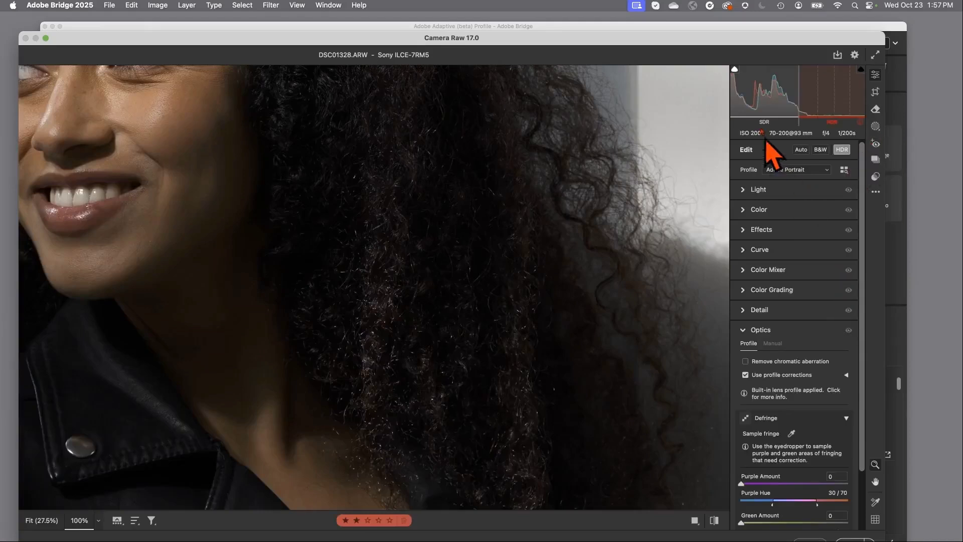
{"action": "left_click_drag", "start_coordinate": [654, 36], "coordinate": [646, 17]}
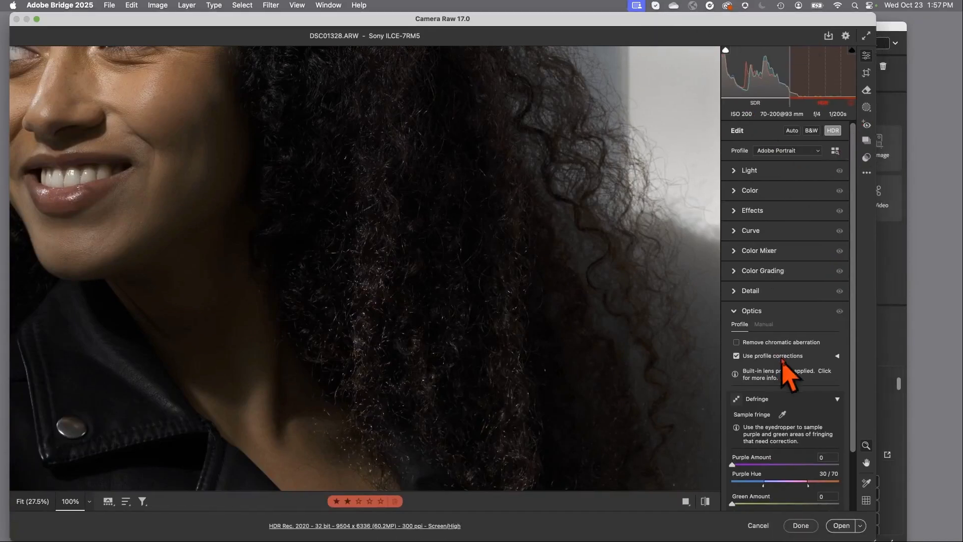
{"action": "left_click", "coordinate": [758, 525]}
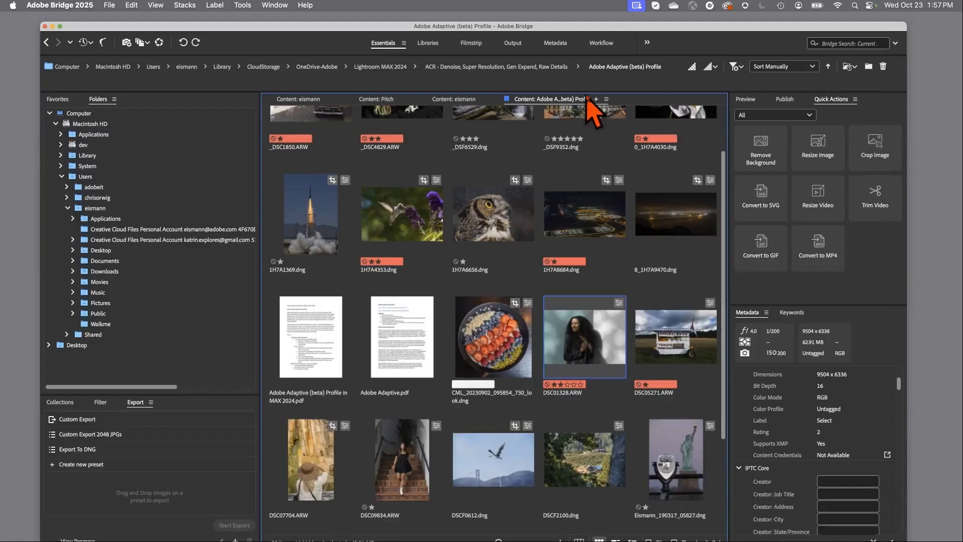
In the Denoise folder, select DSC_7676.nef and iPhone-APC_0325.dng together for Camera Raw.
{"action": "left_click", "coordinate": [550, 70]}
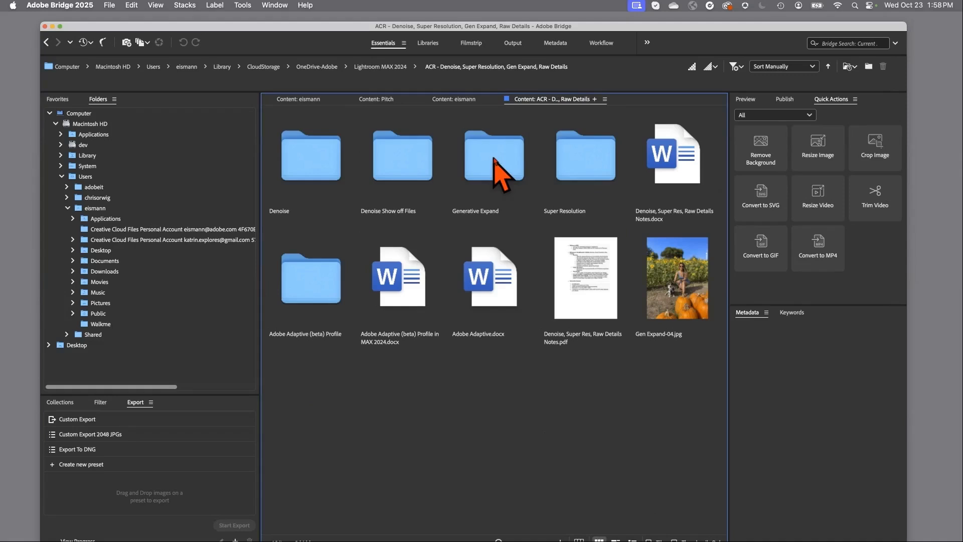
{"action": "double_click", "coordinate": [409, 168]}
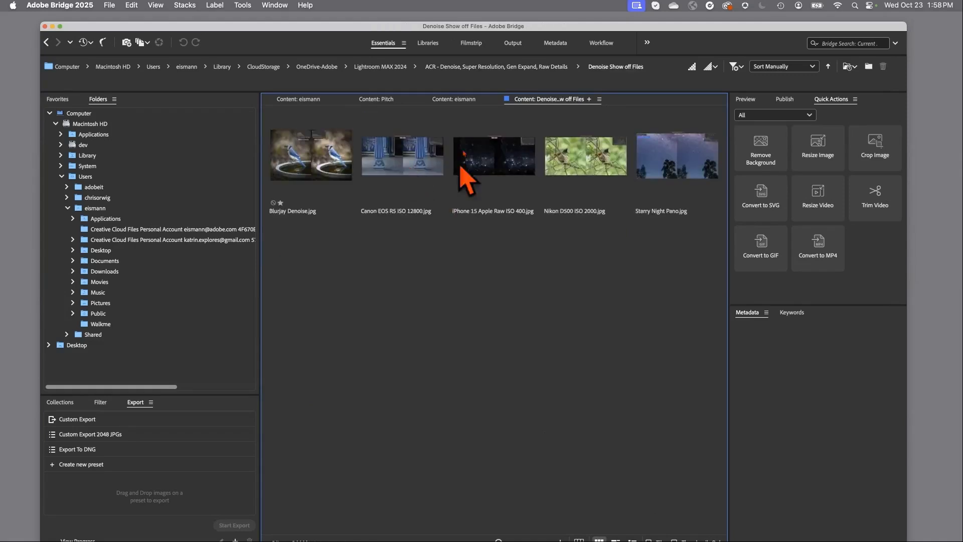
{"action": "left_click", "coordinate": [541, 67]}
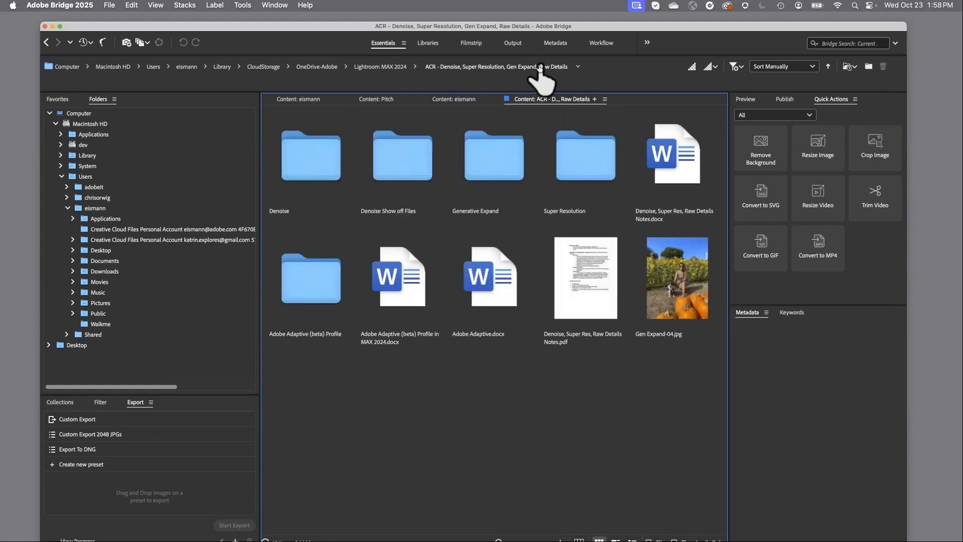
{"action": "double_click", "coordinate": [304, 155]}
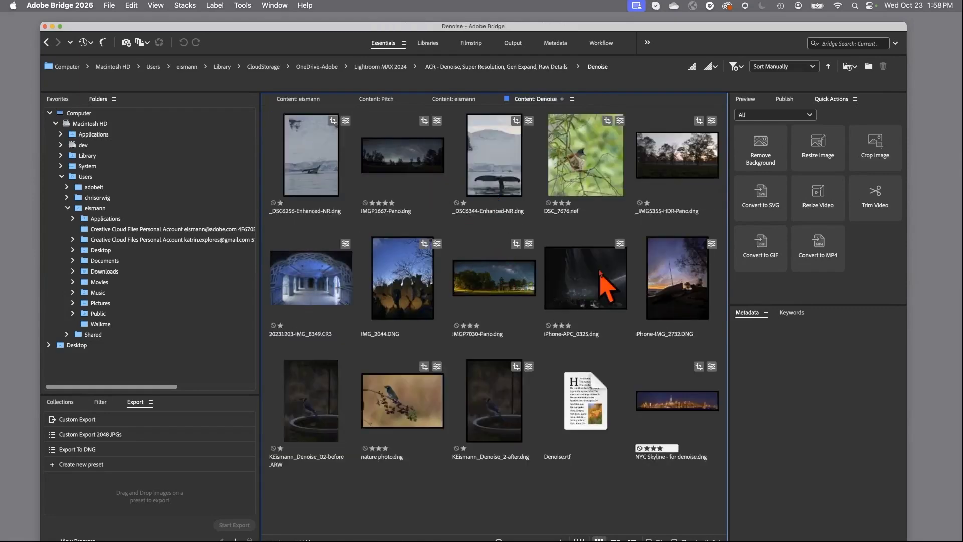
{"action": "left_click", "coordinate": [589, 171]}
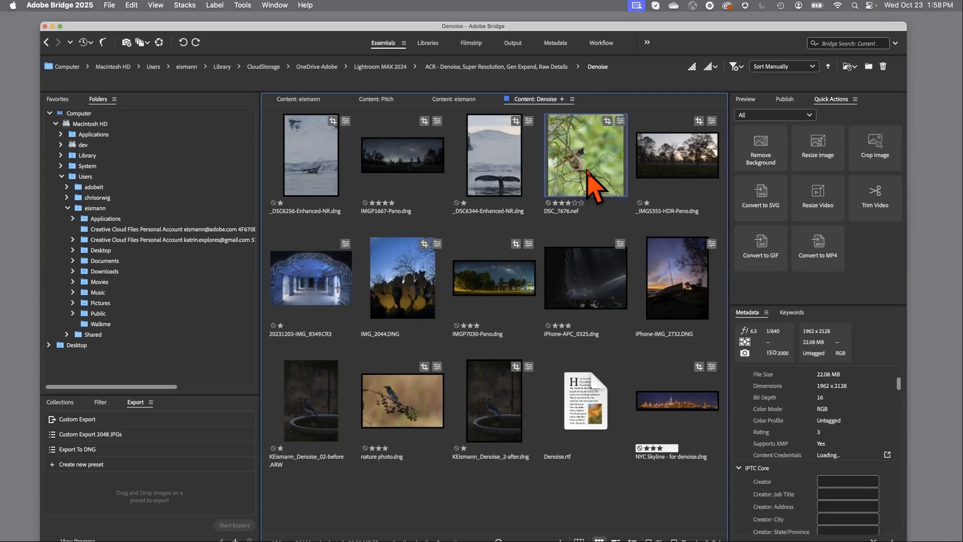
{"action": "left_click", "coordinate": [593, 273], "text": "super"}
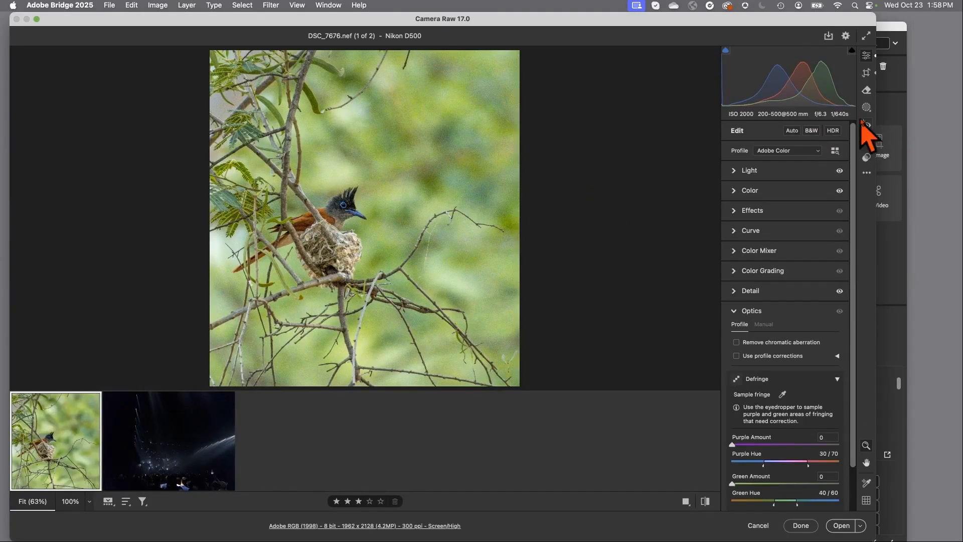
Enable the Technology Previews AI features in preferences and expand the Detail panel.
{"action": "left_click", "coordinate": [846, 36]}
{"action": "left_click", "coordinate": [279, 147]}
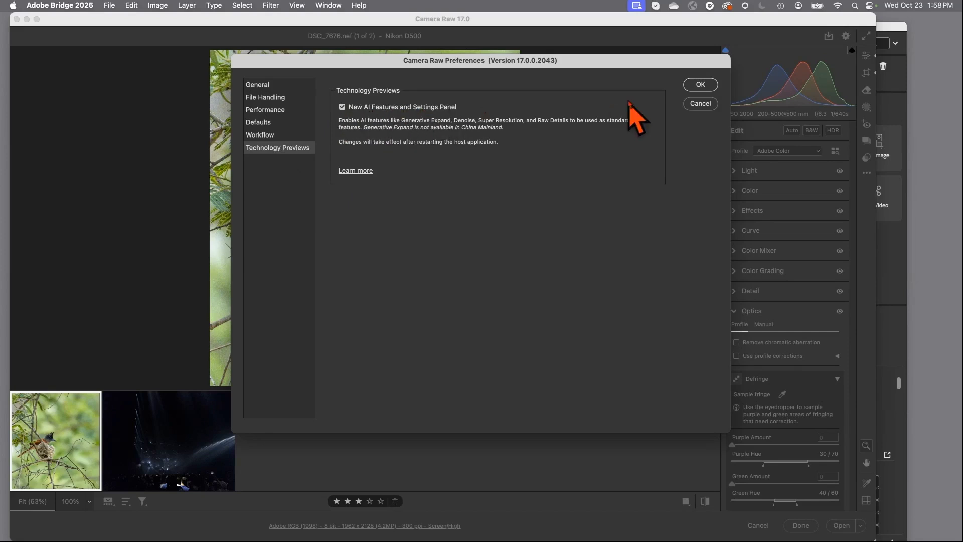
{"action": "left_click", "coordinate": [701, 85]}
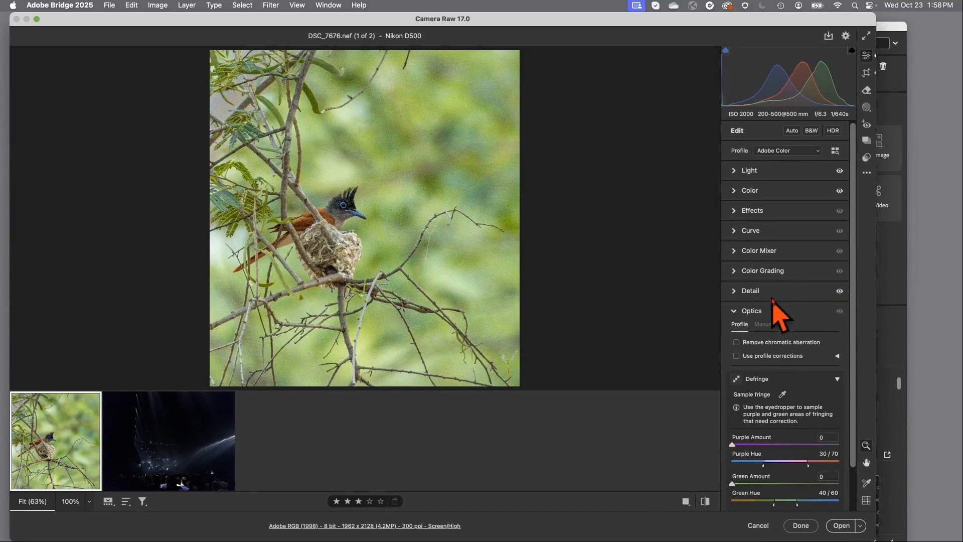
{"action": "left_click", "coordinate": [737, 293]}
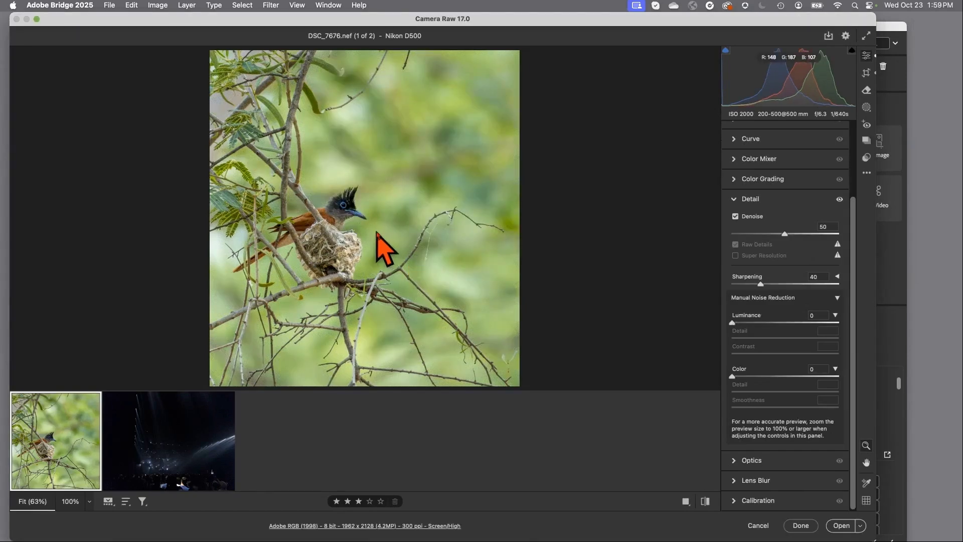
Zoom the bird photo to 100%, compare with the iPhone shot, raise Denoise to 58, then cancel.
{"action": "left_click", "coordinate": [383, 250]}
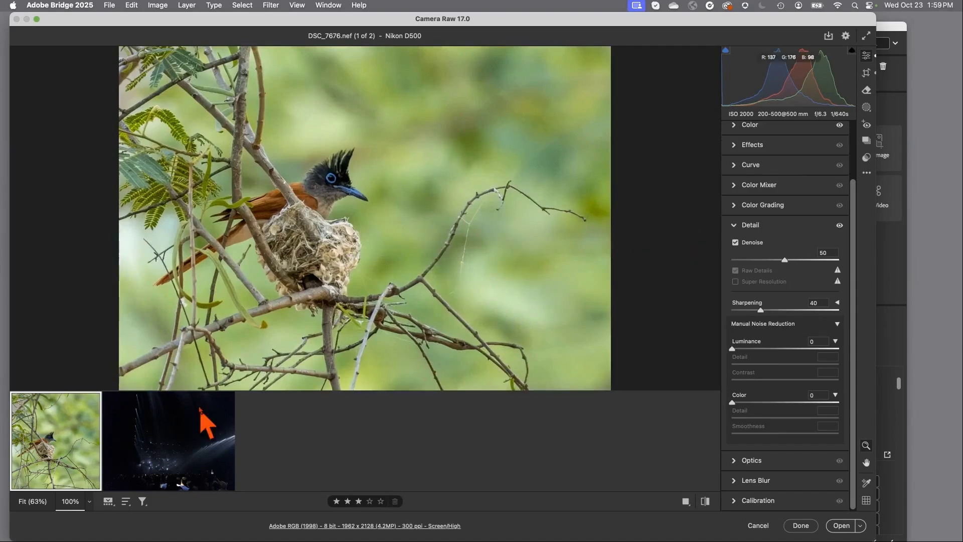
{"action": "left_click", "coordinate": [183, 440]}
{"action": "left_click", "coordinate": [75, 437]}
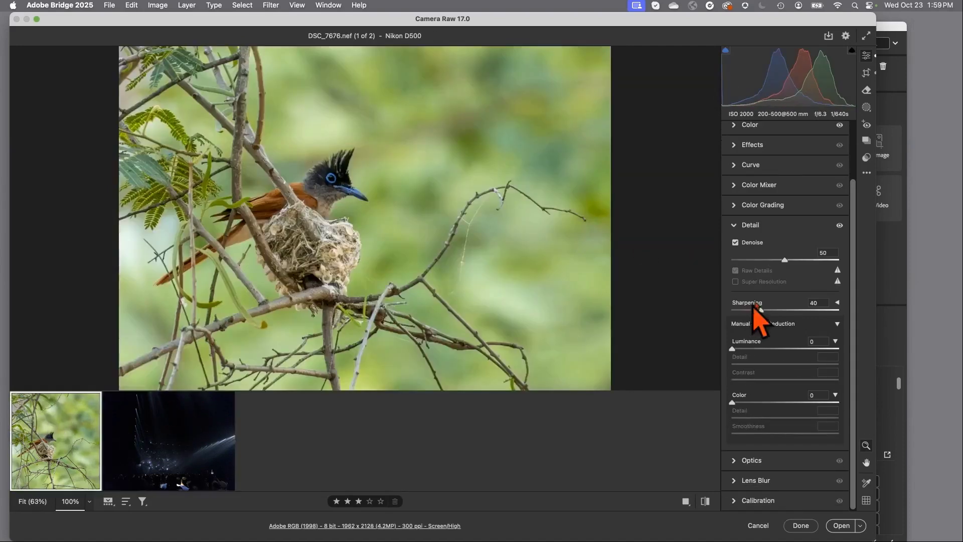
{"action": "left_click", "coordinate": [792, 259]}
{"action": "left_click", "coordinate": [793, 259]}
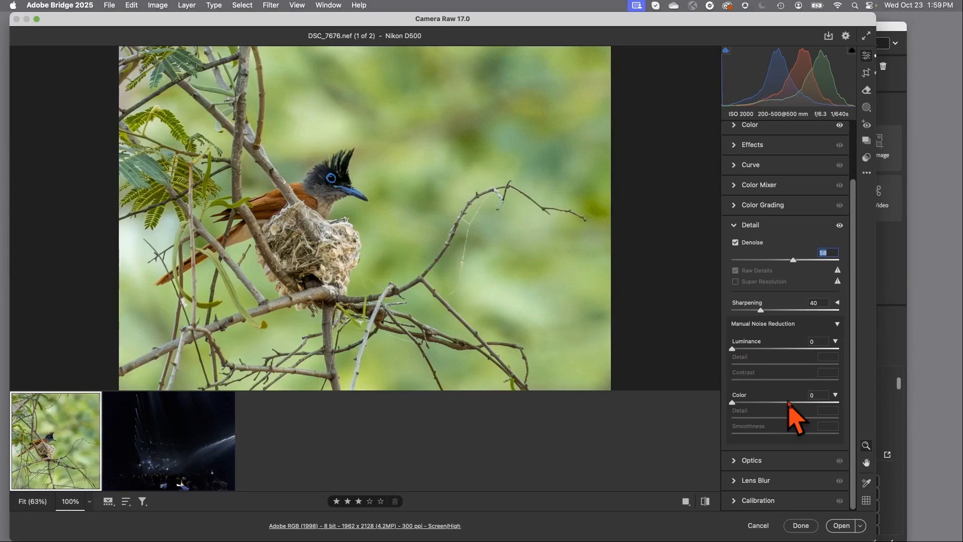
{"action": "left_click", "coordinate": [758, 525]}
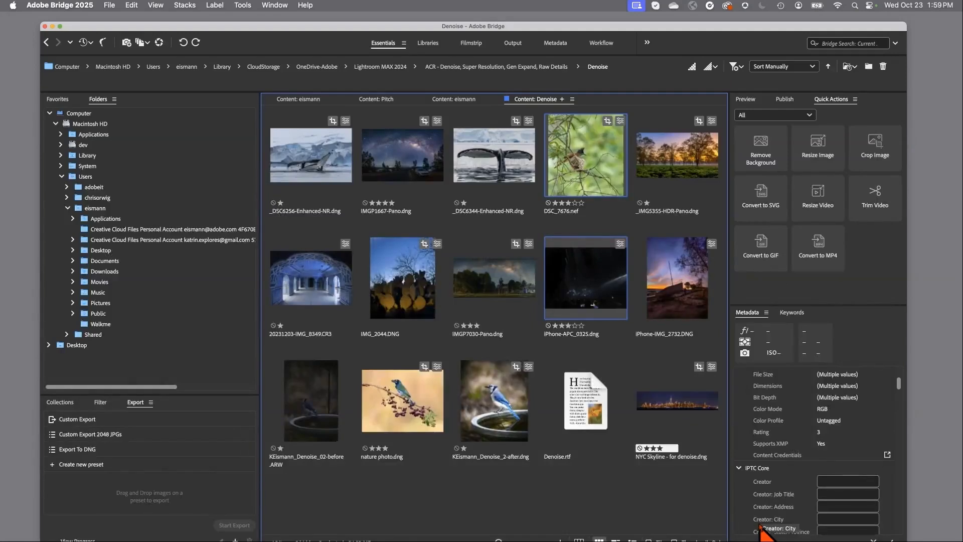
Open the Generative Expand folder and load the ballerina file _DSC0427.ARW into Camera Raw.
{"action": "left_click", "coordinate": [497, 67]}
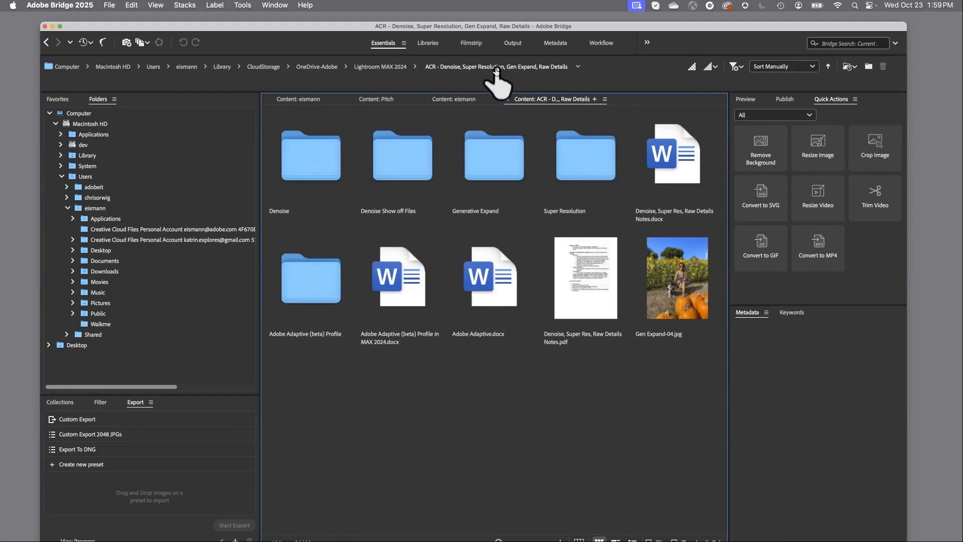
{"action": "left_click", "coordinate": [499, 155]}
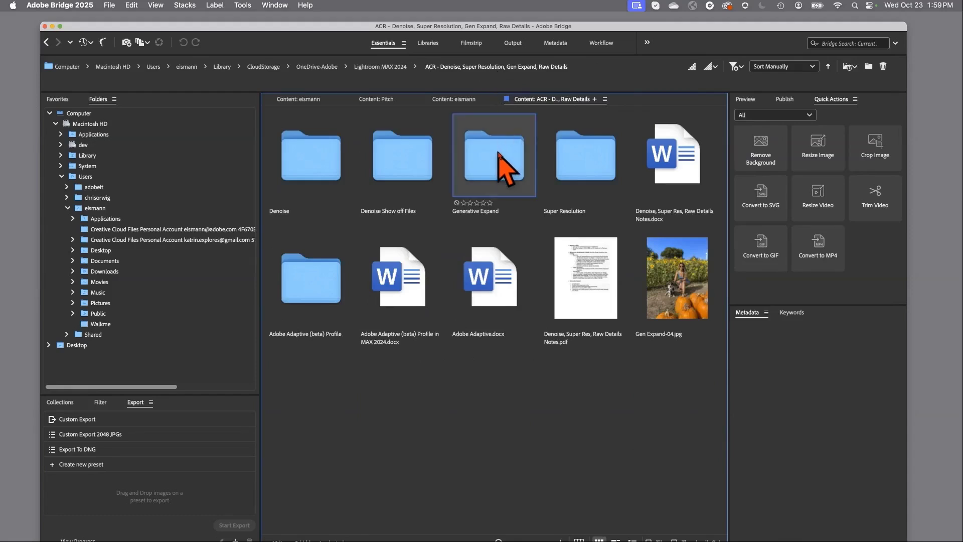
{"action": "double_click", "coordinate": [499, 155]}
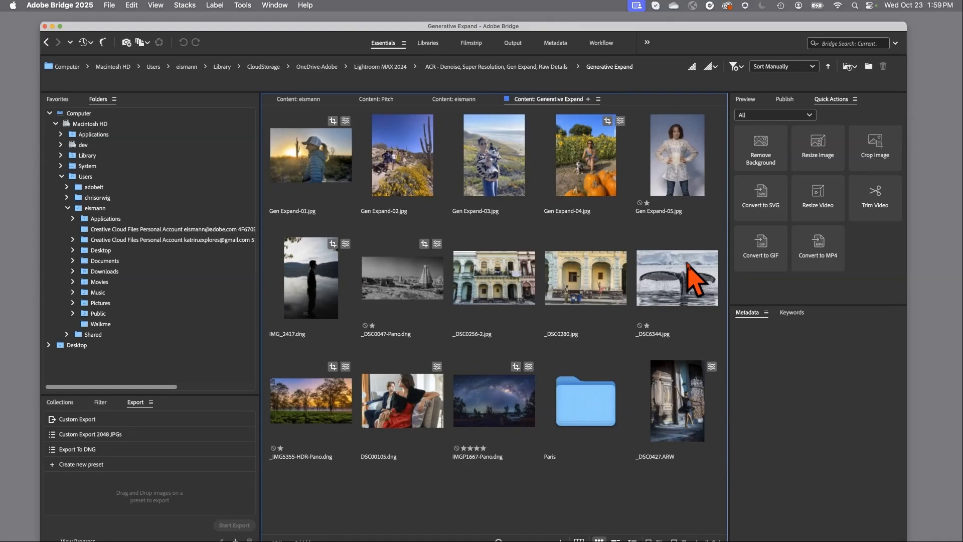
{"action": "left_click", "coordinate": [686, 395]}
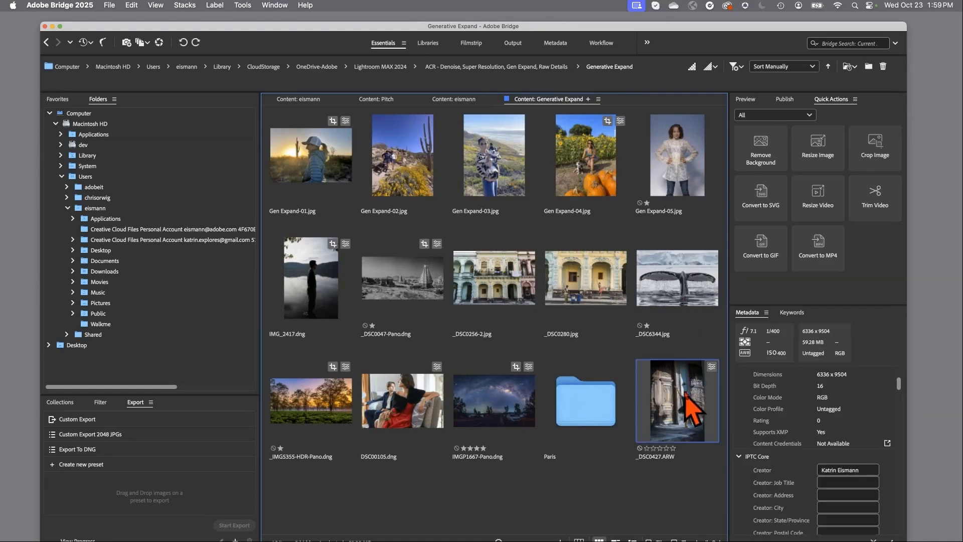
{"action": "double_click", "coordinate": [691, 407]}
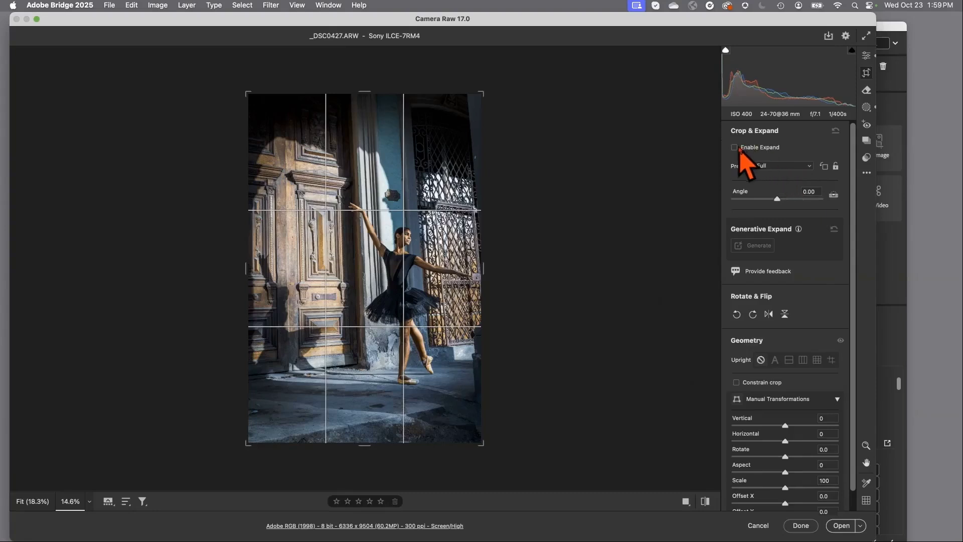
Enable Expand, rotate the ballerina photo 3.42°, and set Vertical perspective to -5.
{"action": "left_click", "coordinate": [736, 147]}
{"action": "left_click", "coordinate": [555, 386]}
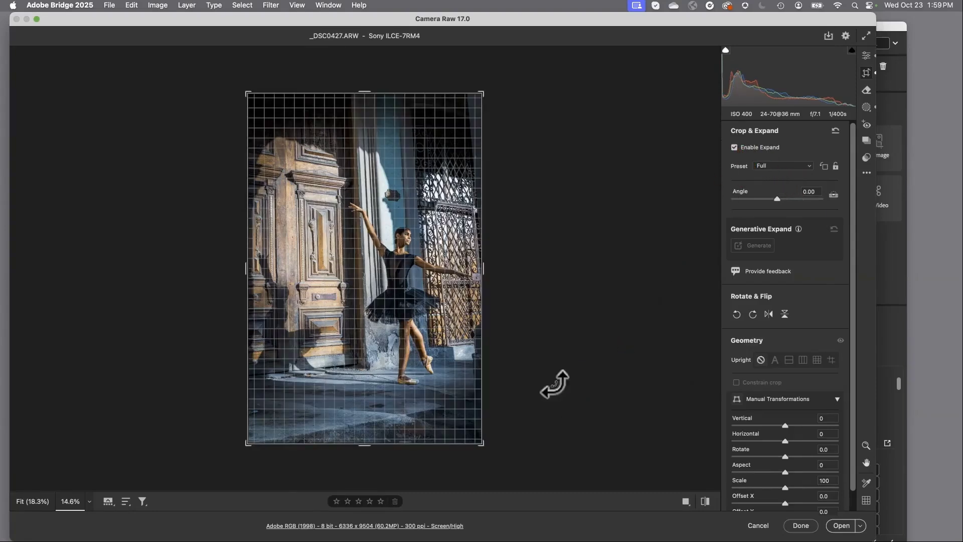
{"action": "mouse_move", "coordinate": [506, 440]}
{"action": "left_mouse_down"}
{"action": "mouse_move", "coordinate": [494, 452]}
{"action": "mouse_move", "coordinate": [501, 456]}
{"action": "left_mouse_up"}
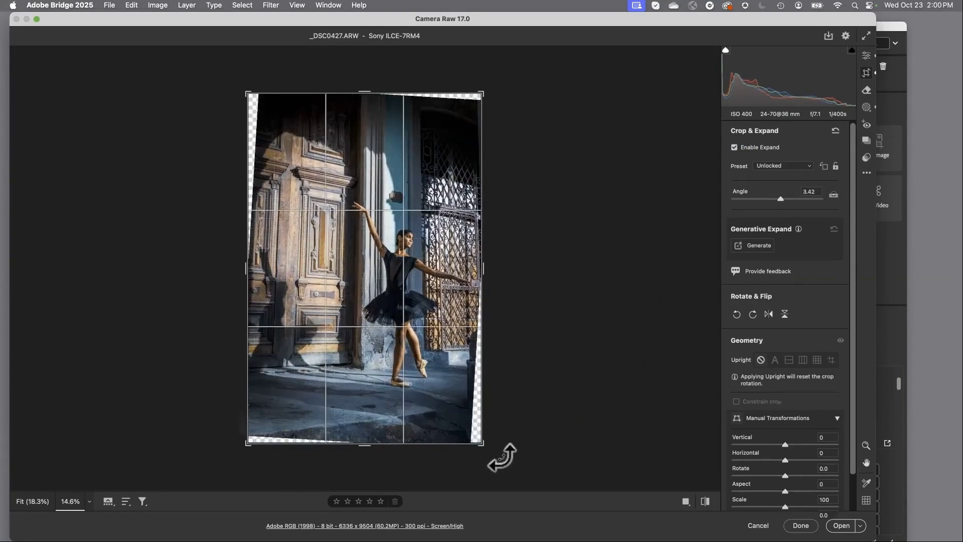
{"action": "left_click_drag", "start_coordinate": [785, 444], "coordinate": [783, 444]}
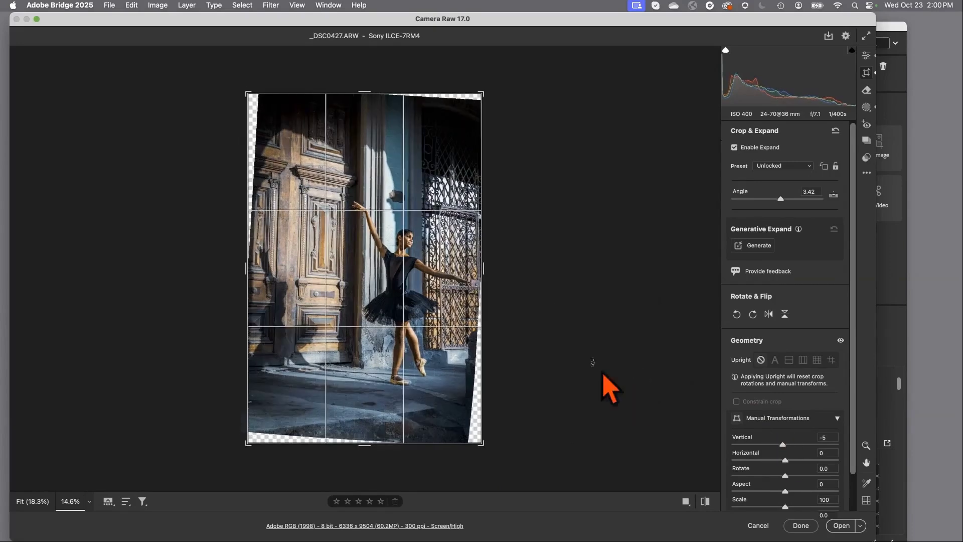
Crop to 8.5 x 11, widen the crop past the edges, and generate the fill.
{"action": "left_click", "coordinate": [785, 168]}
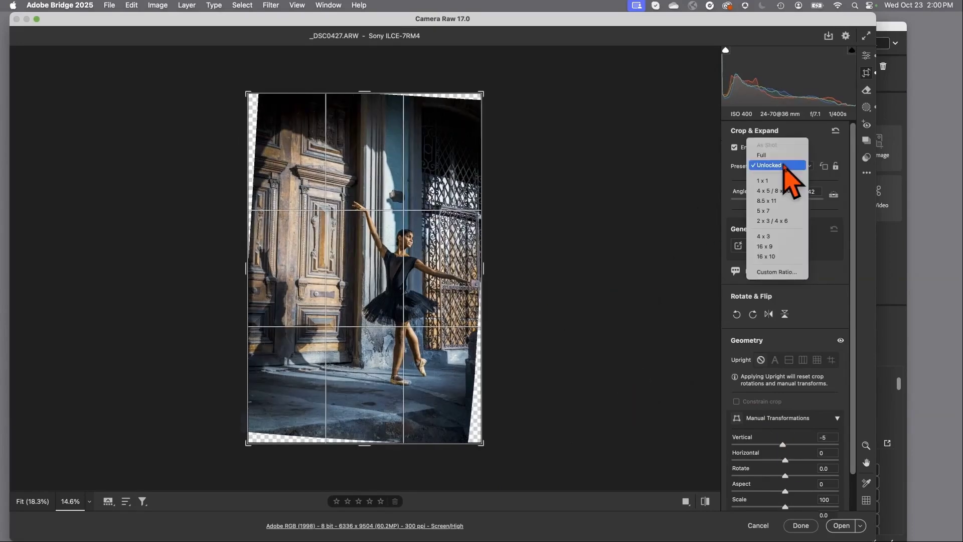
{"action": "left_click", "coordinate": [785, 198]}
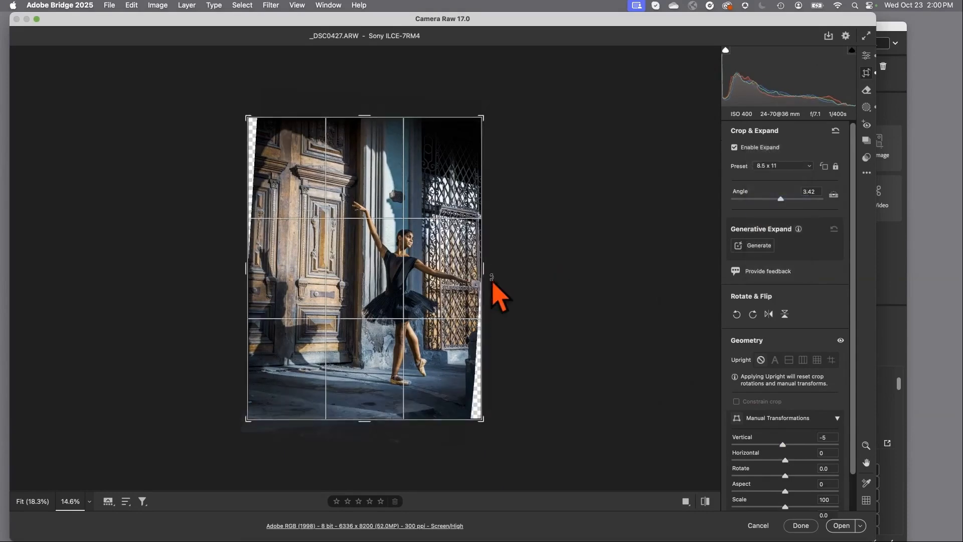
{"action": "mouse_move", "coordinate": [483, 274]}
{"action": "left_mouse_down"}
{"action": "mouse_move", "coordinate": [492, 284]}
{"action": "mouse_move", "coordinate": [488, 271]}
{"action": "left_mouse_up"}
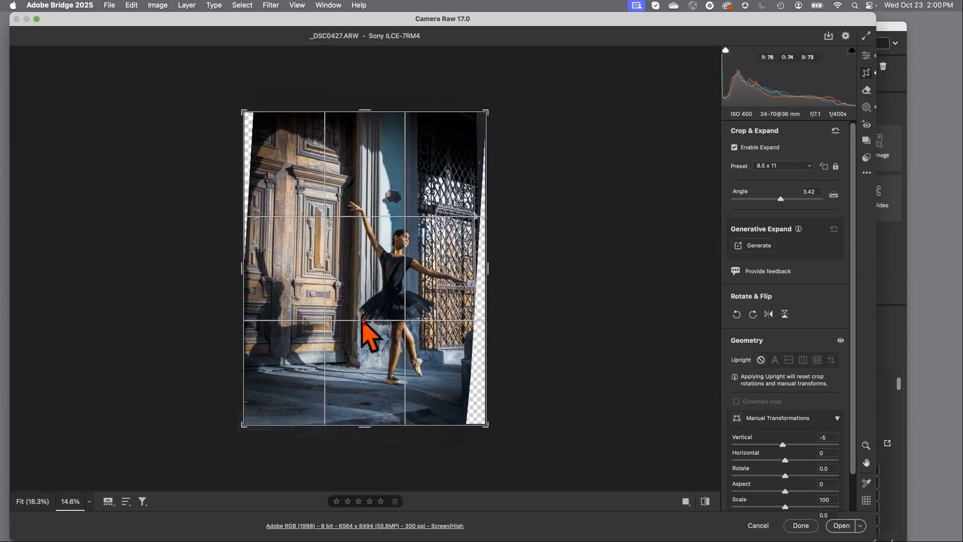
{"action": "left_click", "coordinate": [758, 246]}
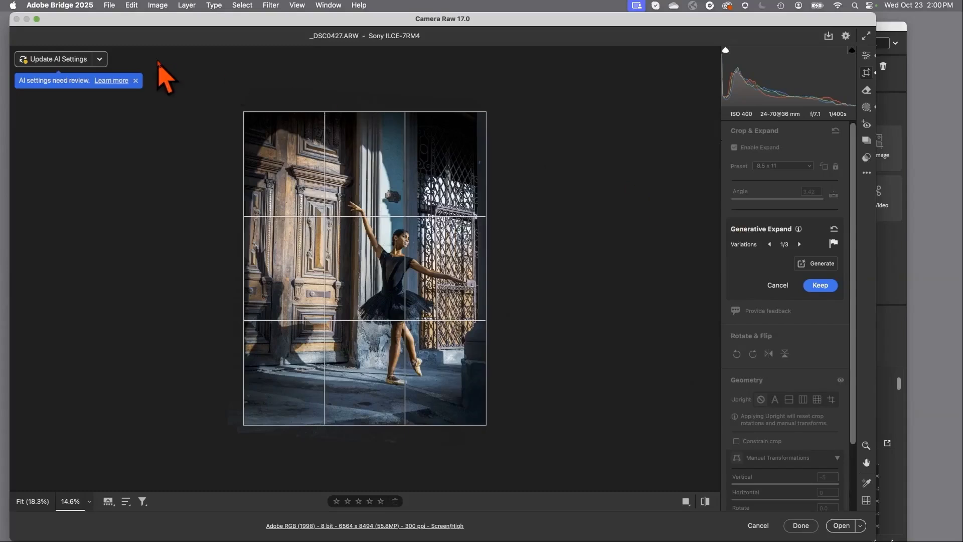
Update the AI settings using the Update AI Settings dropdown.
{"action": "left_click", "coordinate": [99, 58]}
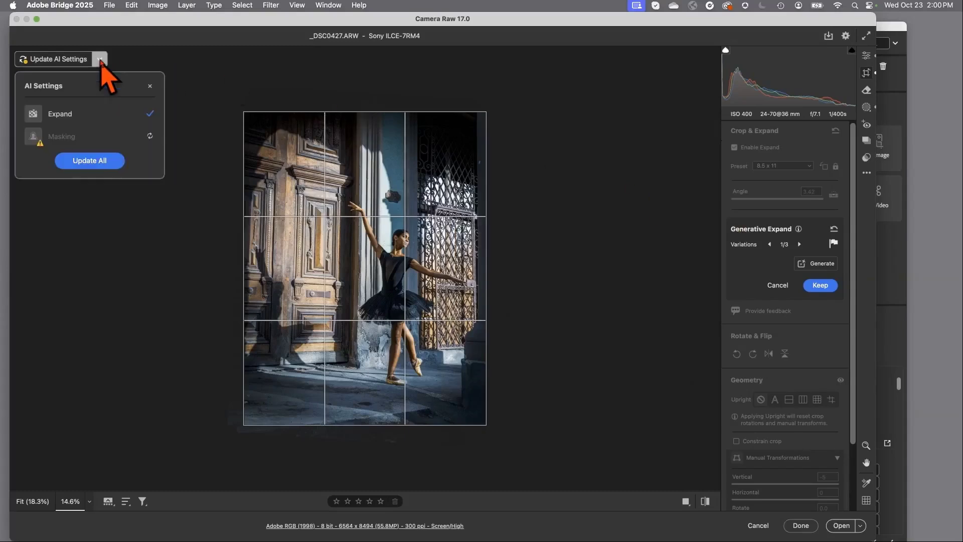
{"action": "left_click", "coordinate": [93, 151]}
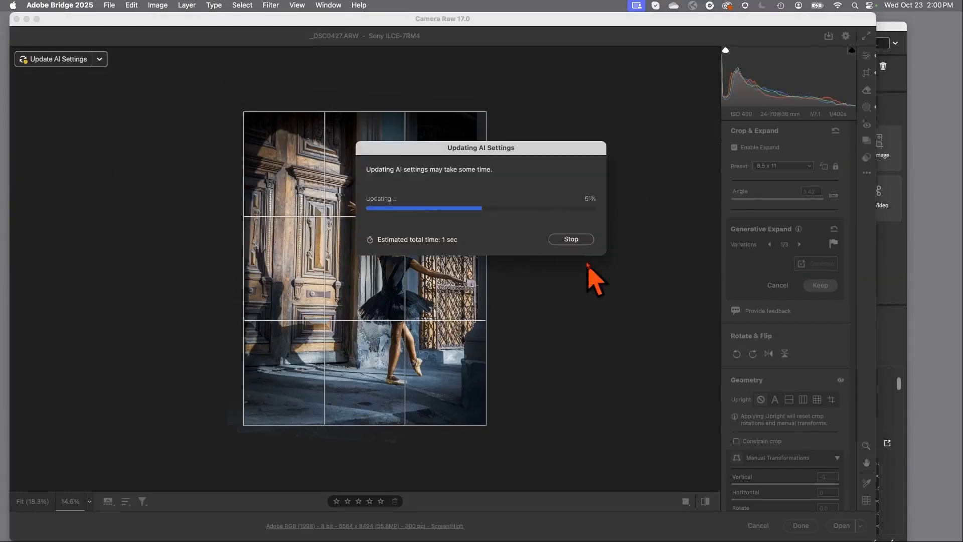